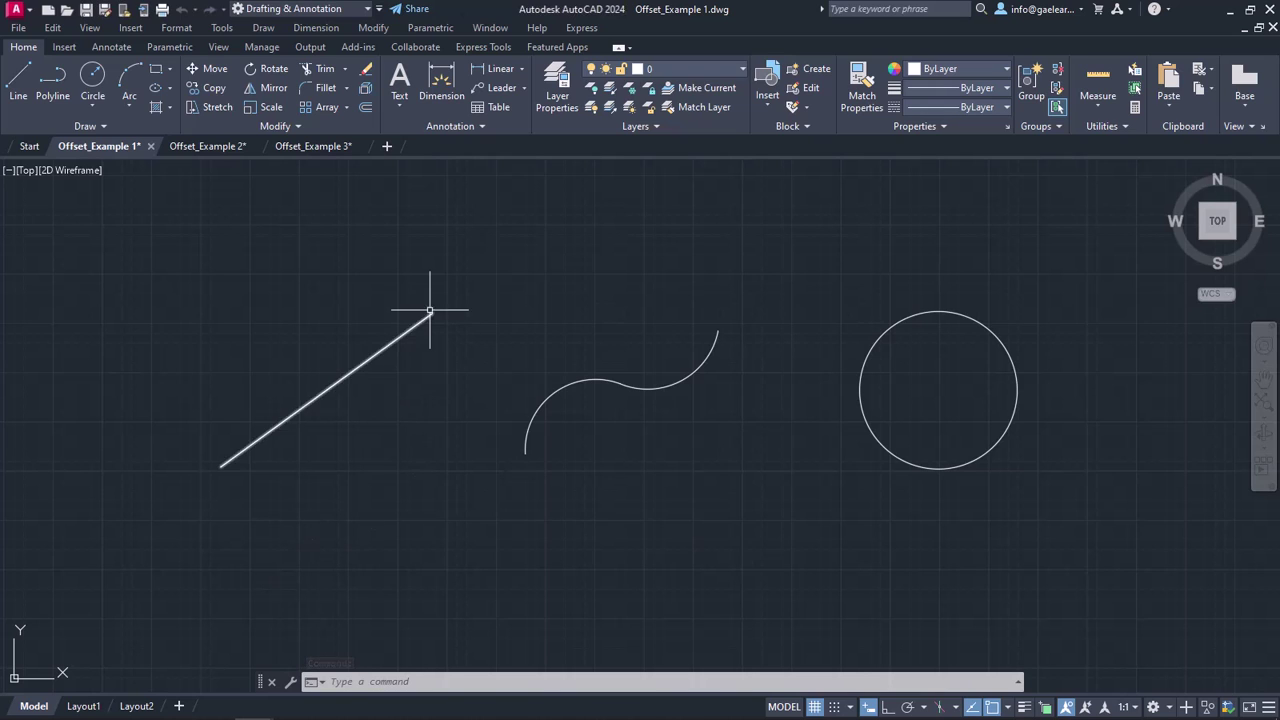
Start the Offset command from the Modify panel on the Home ribbon
left_click(373, 28)
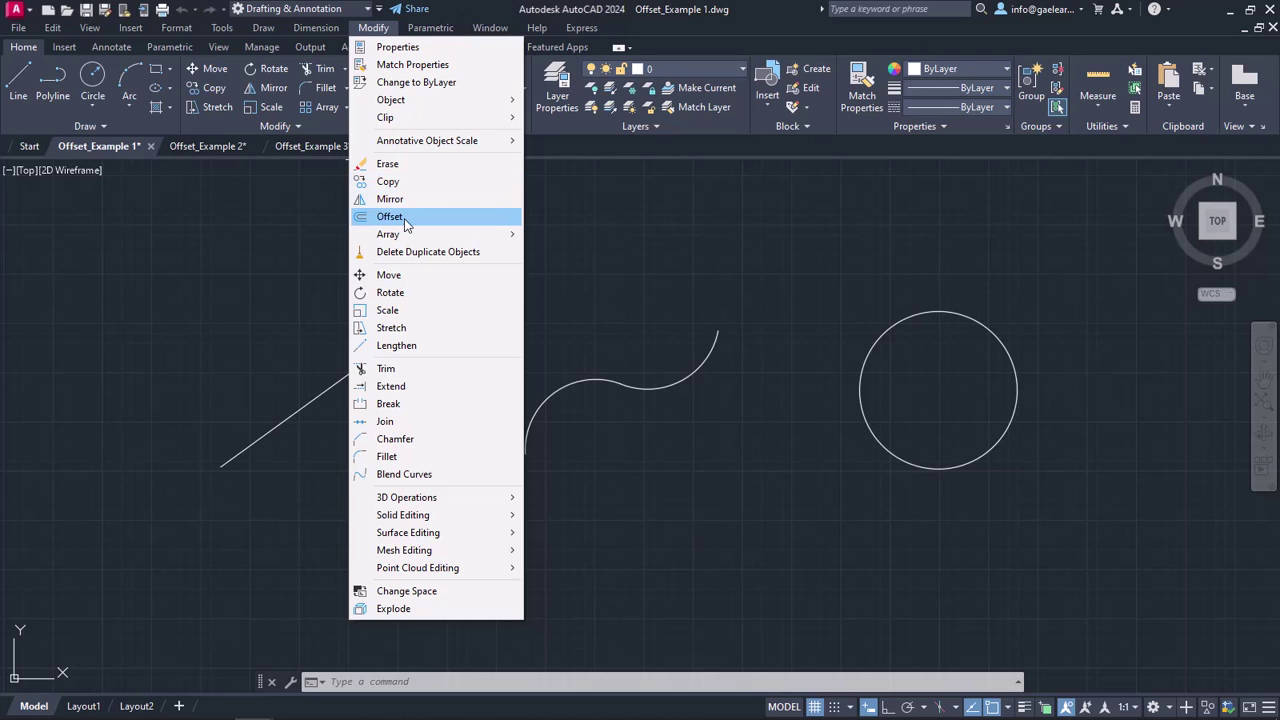
key("Escape")
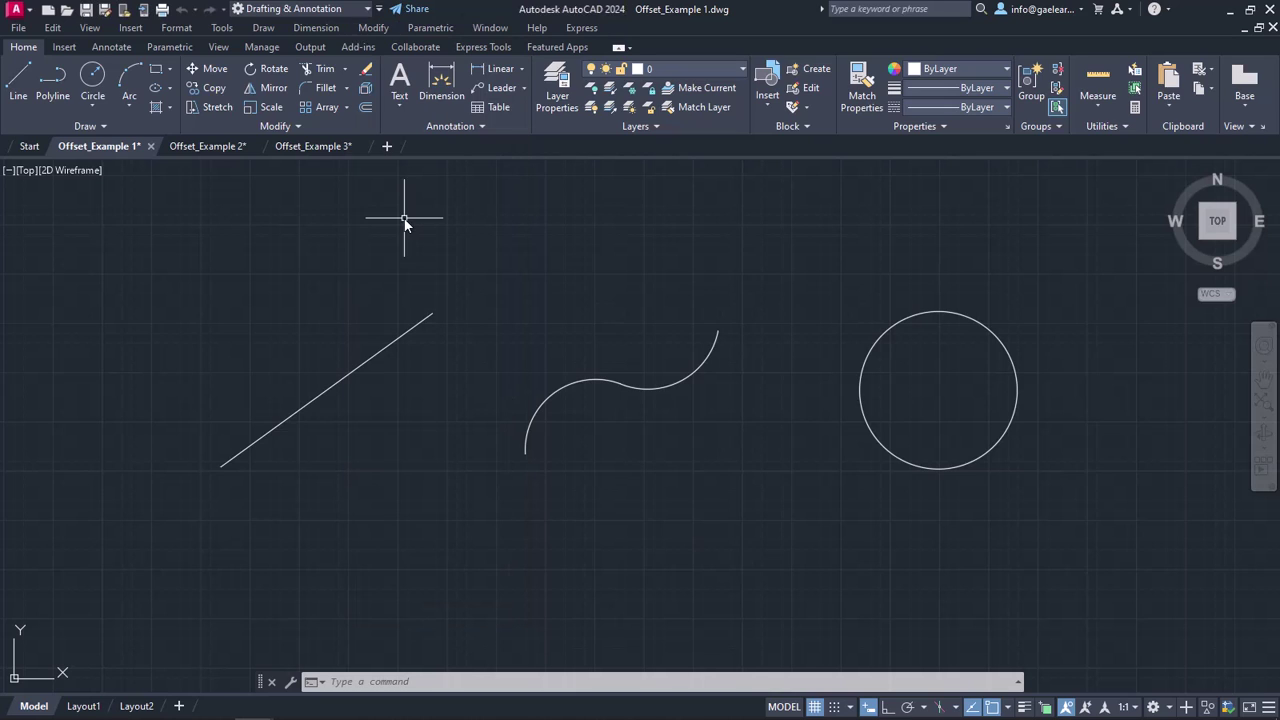
left_click(366, 104)
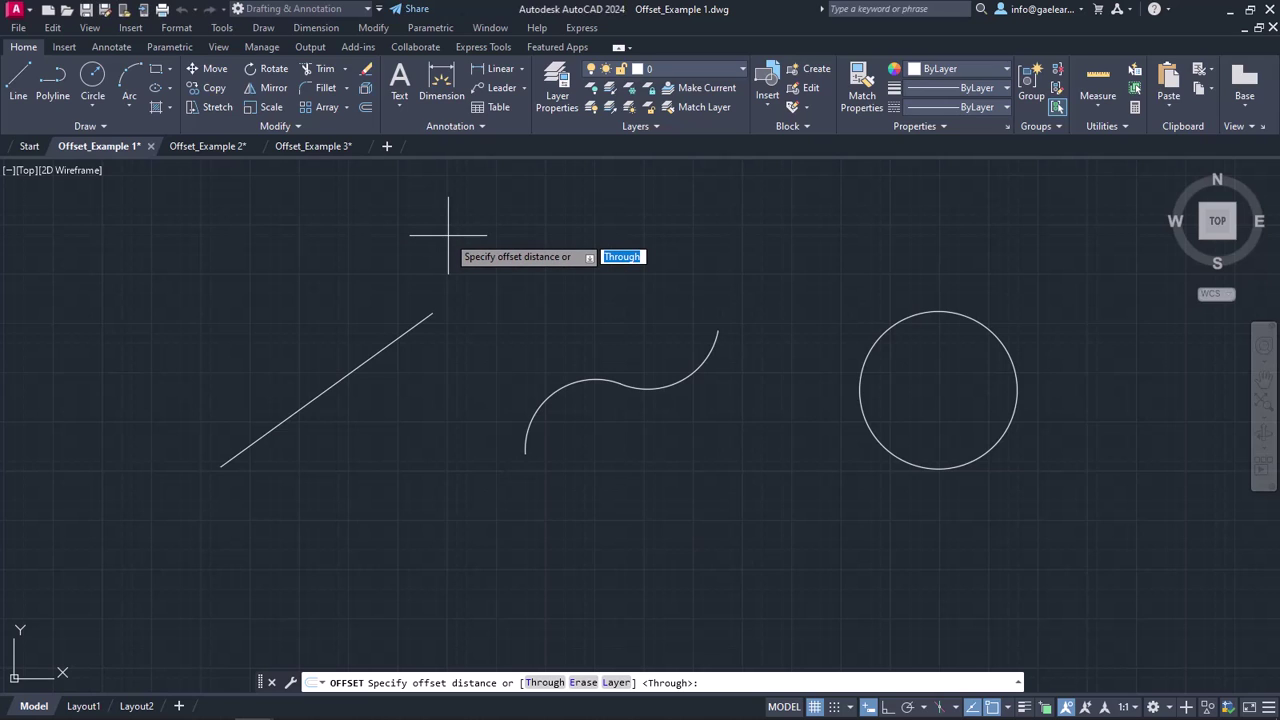
Offset the diagonal line 30 units to its lower-right side, then select the S-curve
type("30")
key("Return")
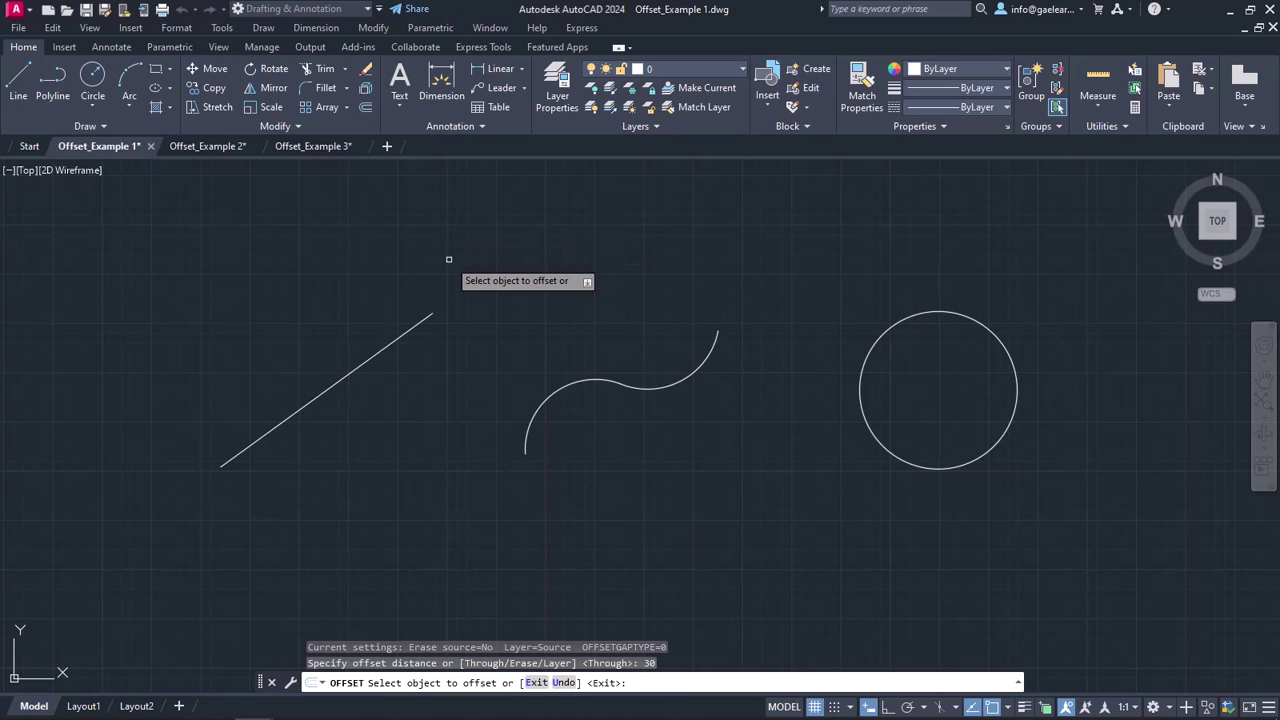
left_click(391, 343)
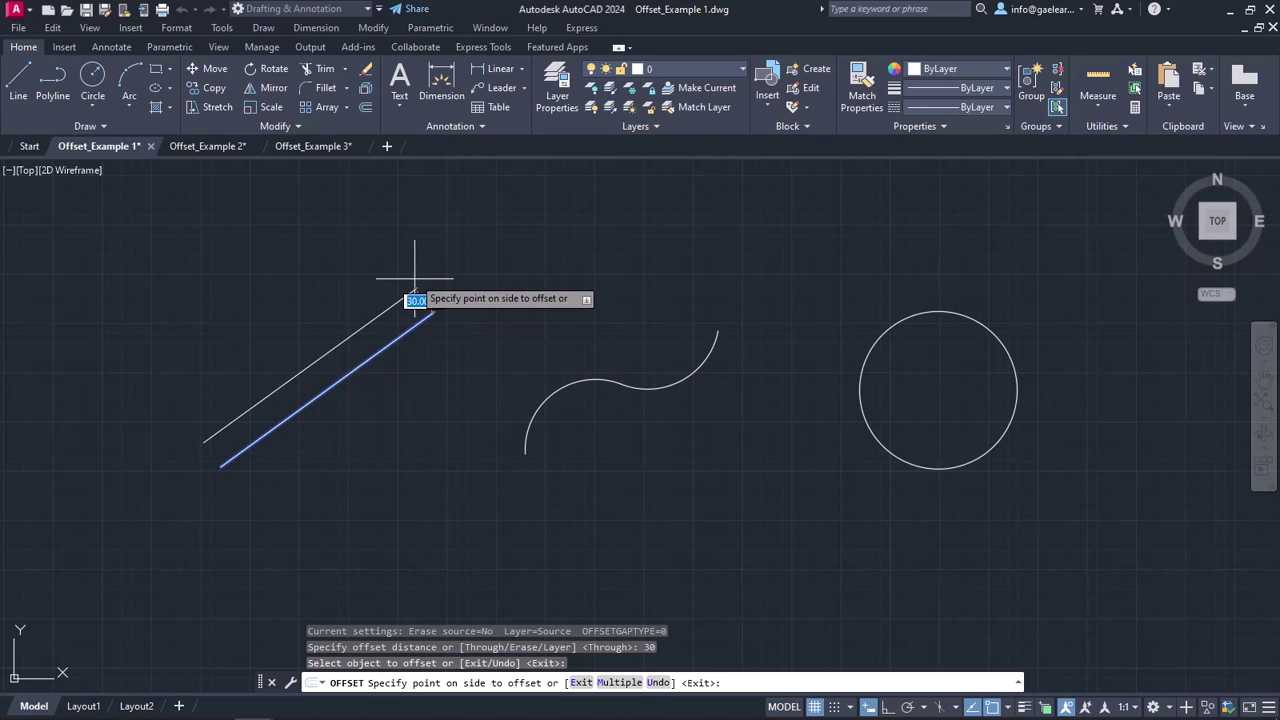
left_click(462, 344)
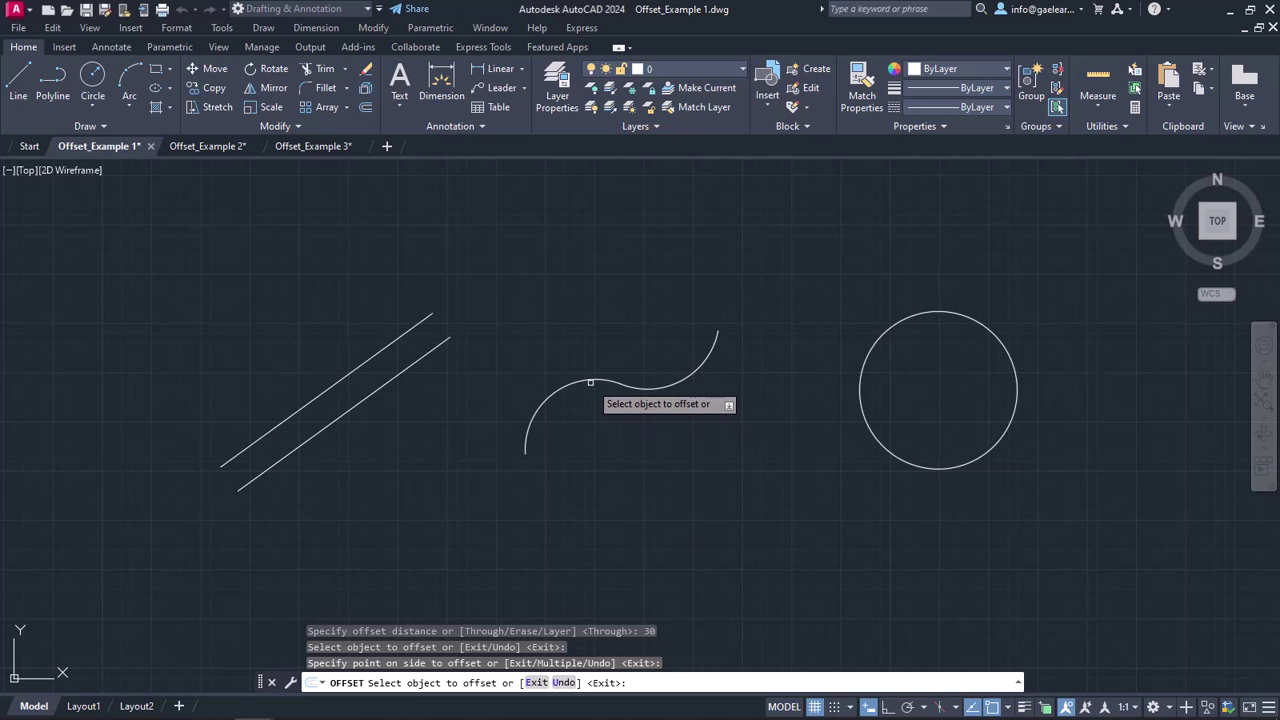
left_click(590, 380)
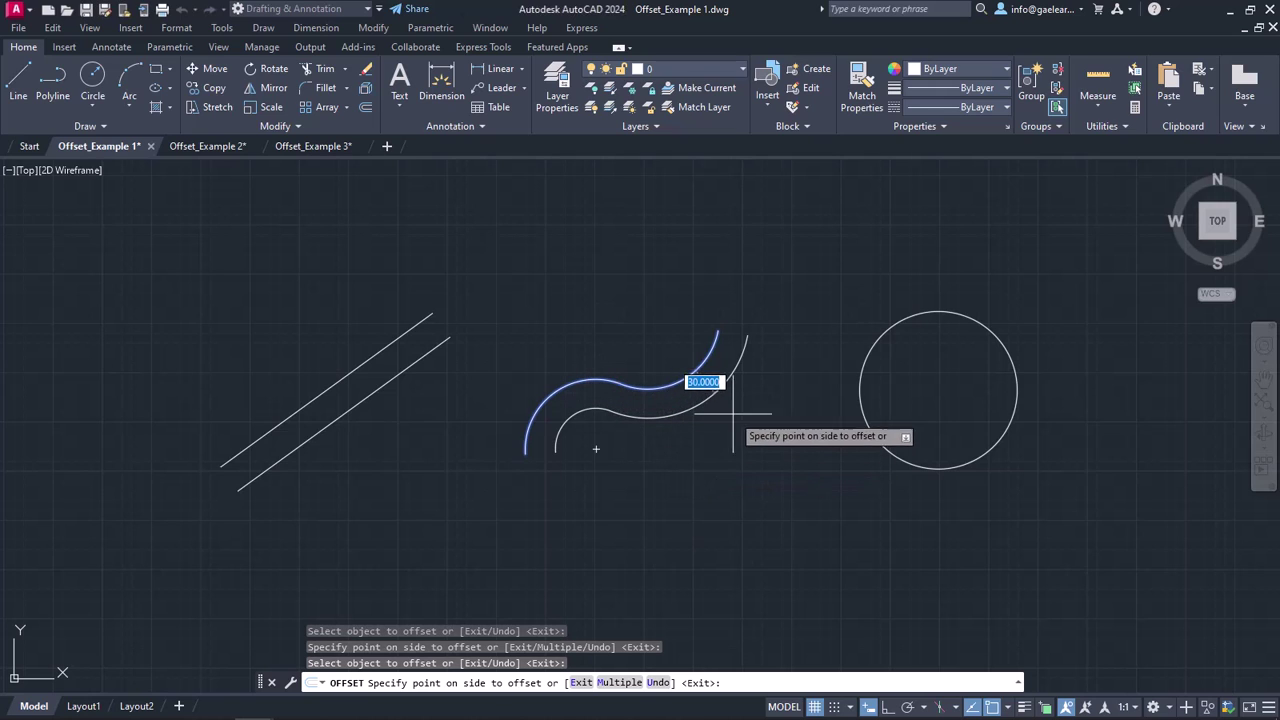
Place the S-curve's copy below it and add a concentric circle 40 units inside the circle
left_click(698, 458)
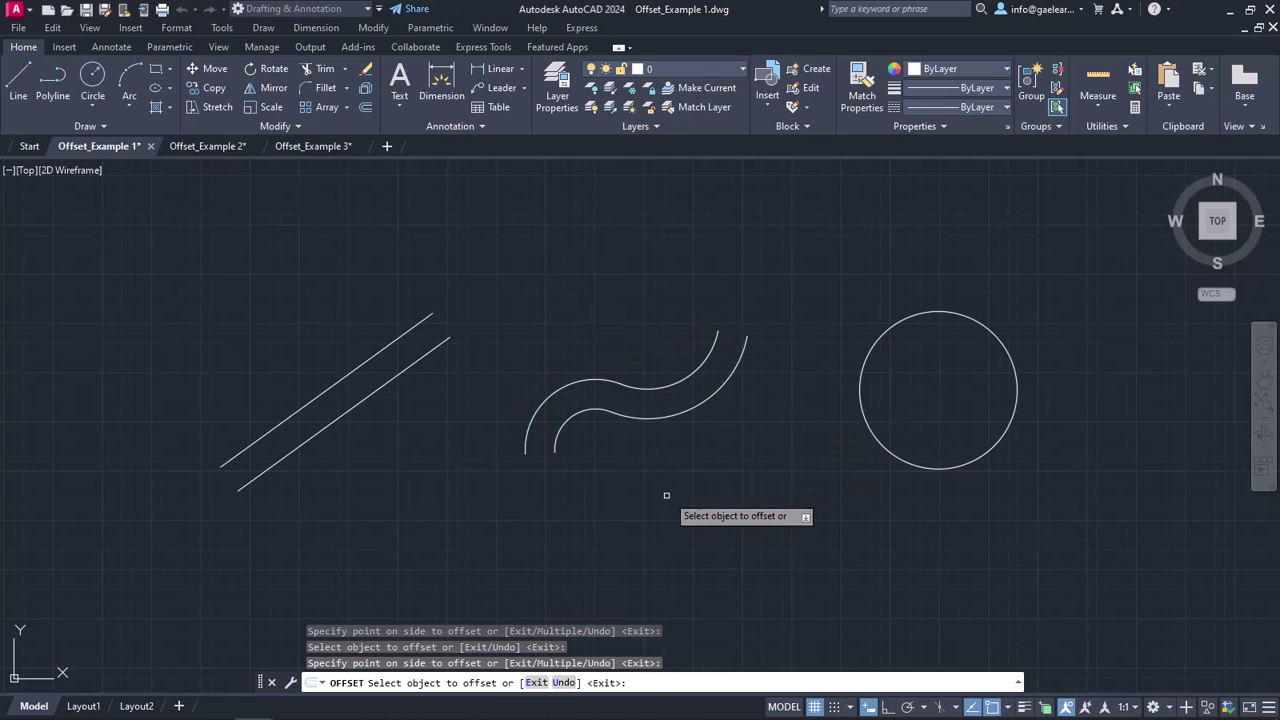
left_click(869, 348)
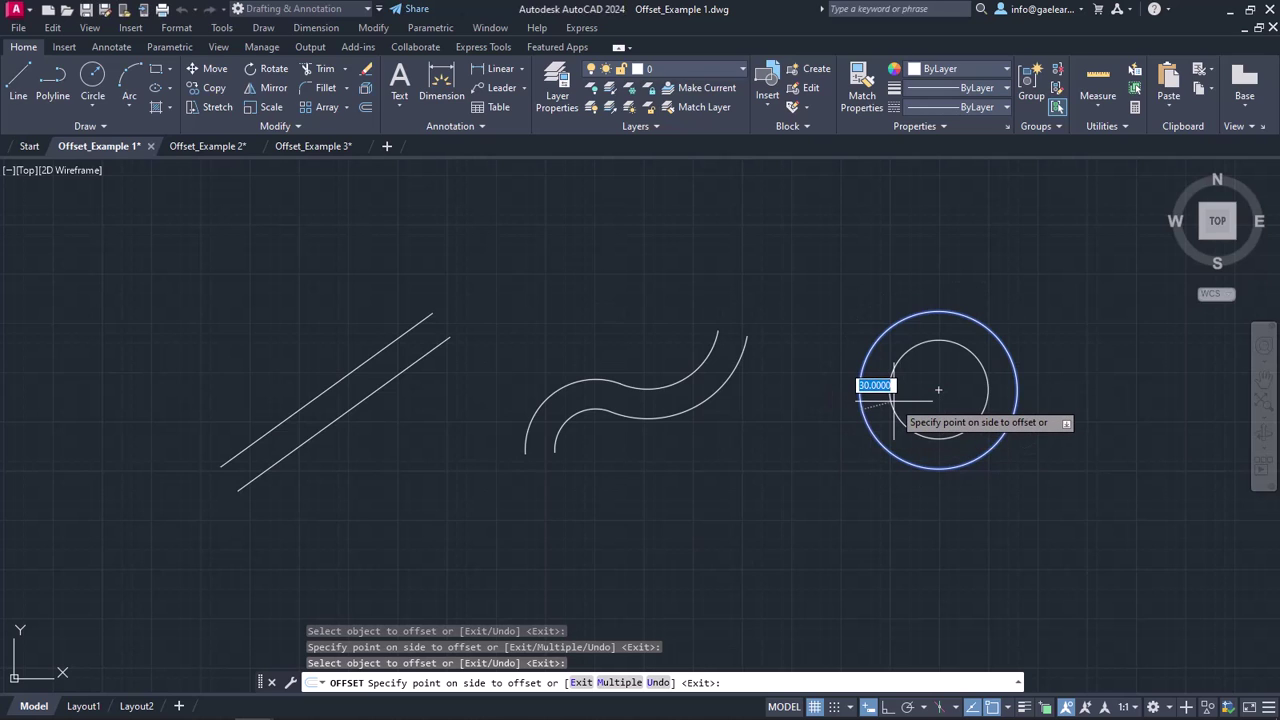
type("40")
key("Return")
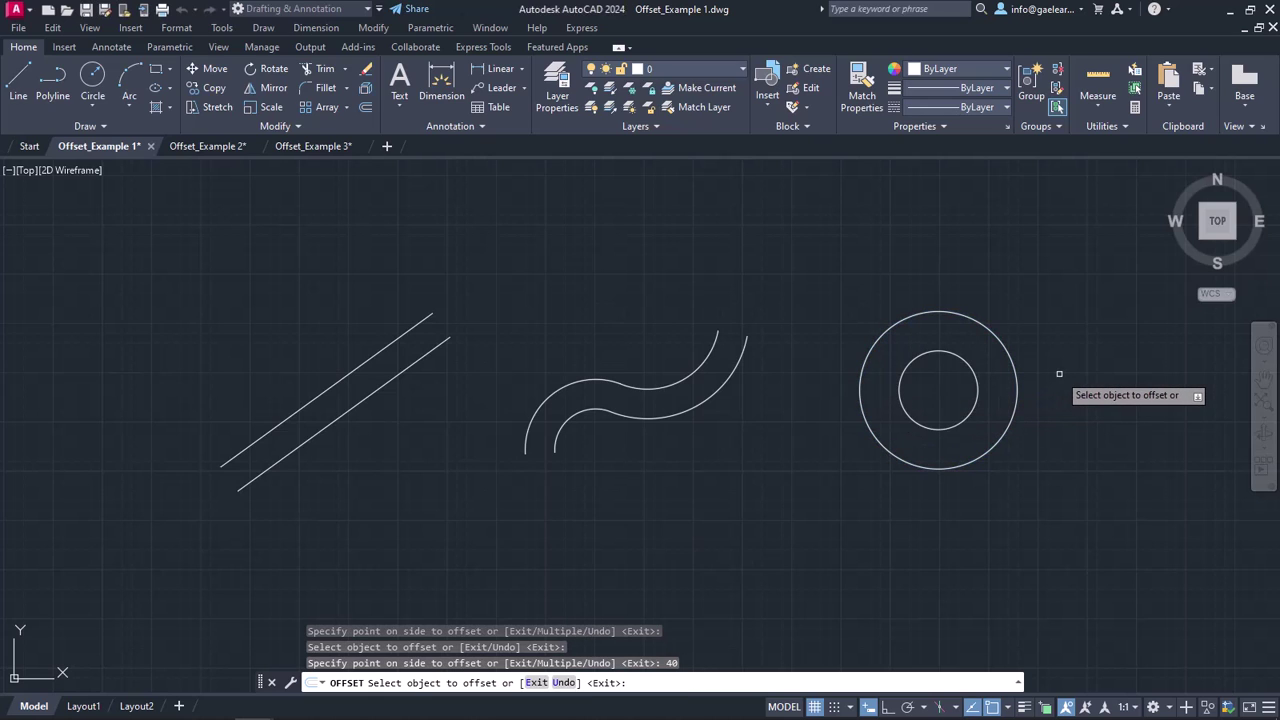
key("Escape")
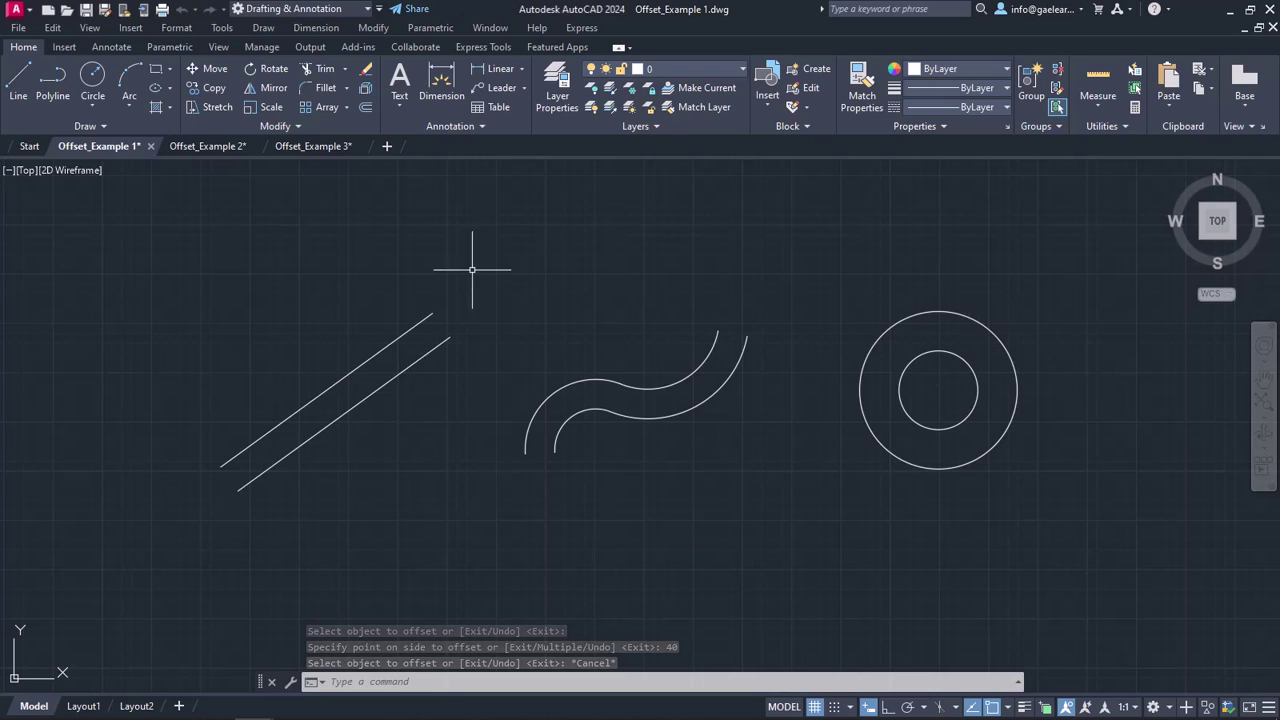
Switch to the Offset_Example 2 drawing
left_click(205, 148)
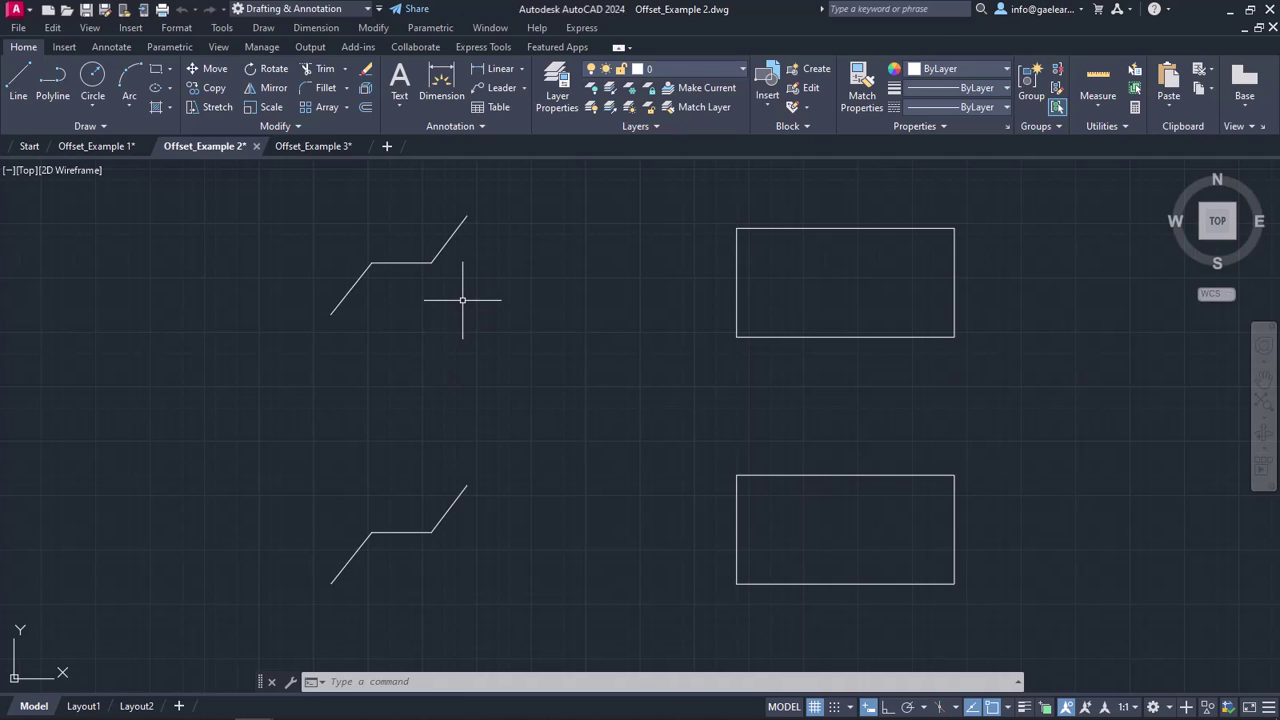
Offset the upper zigzag polyline 35 units toward its upper-left side
left_click(365, 107)
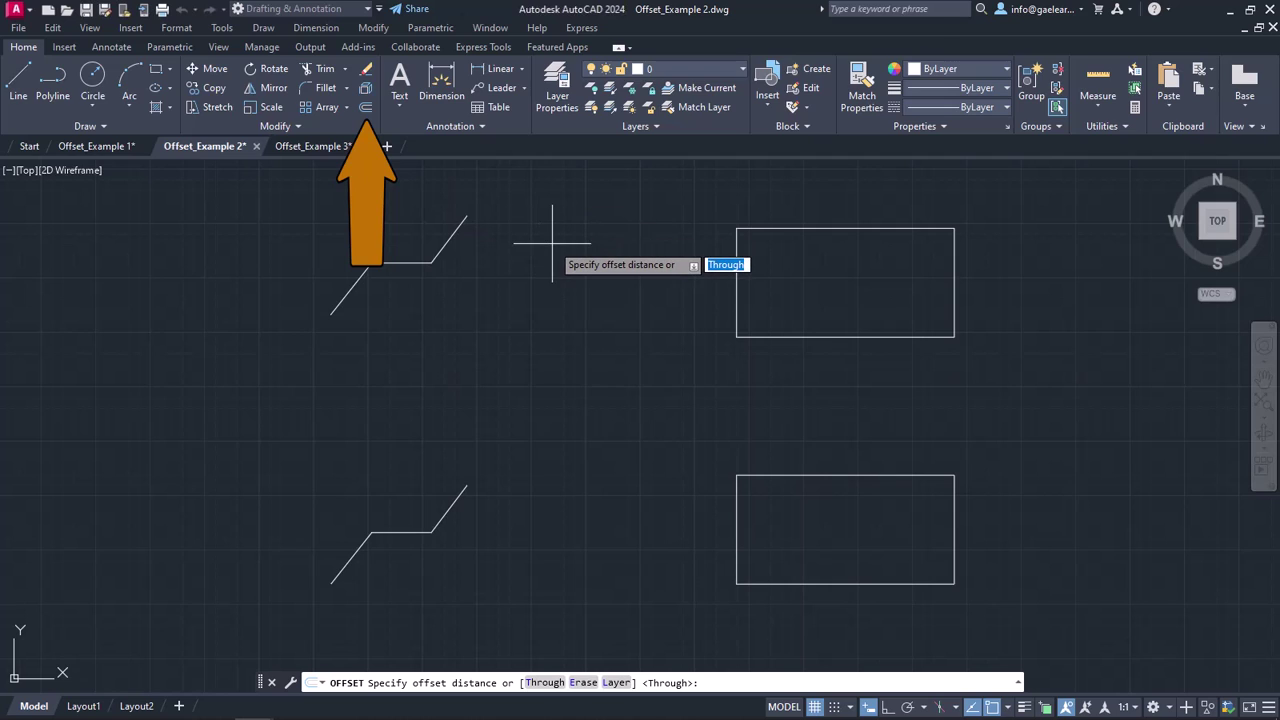
type("35")
key("Return")
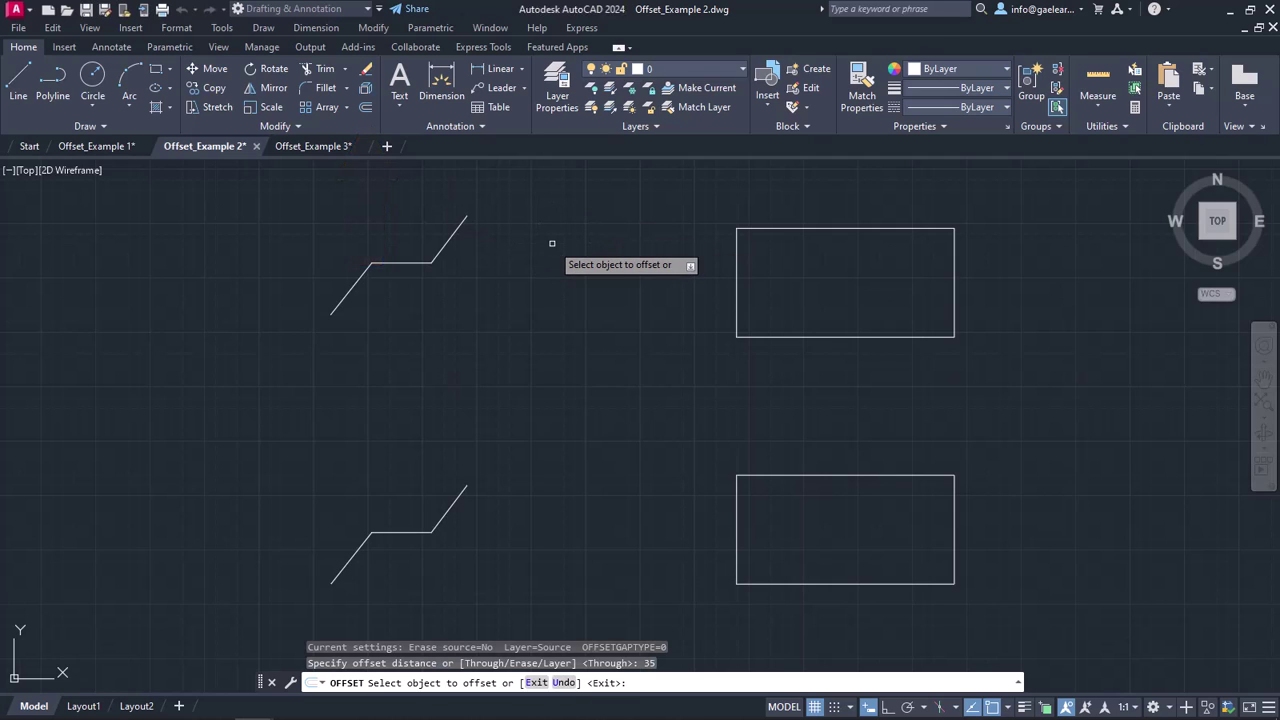
left_click(402, 263)
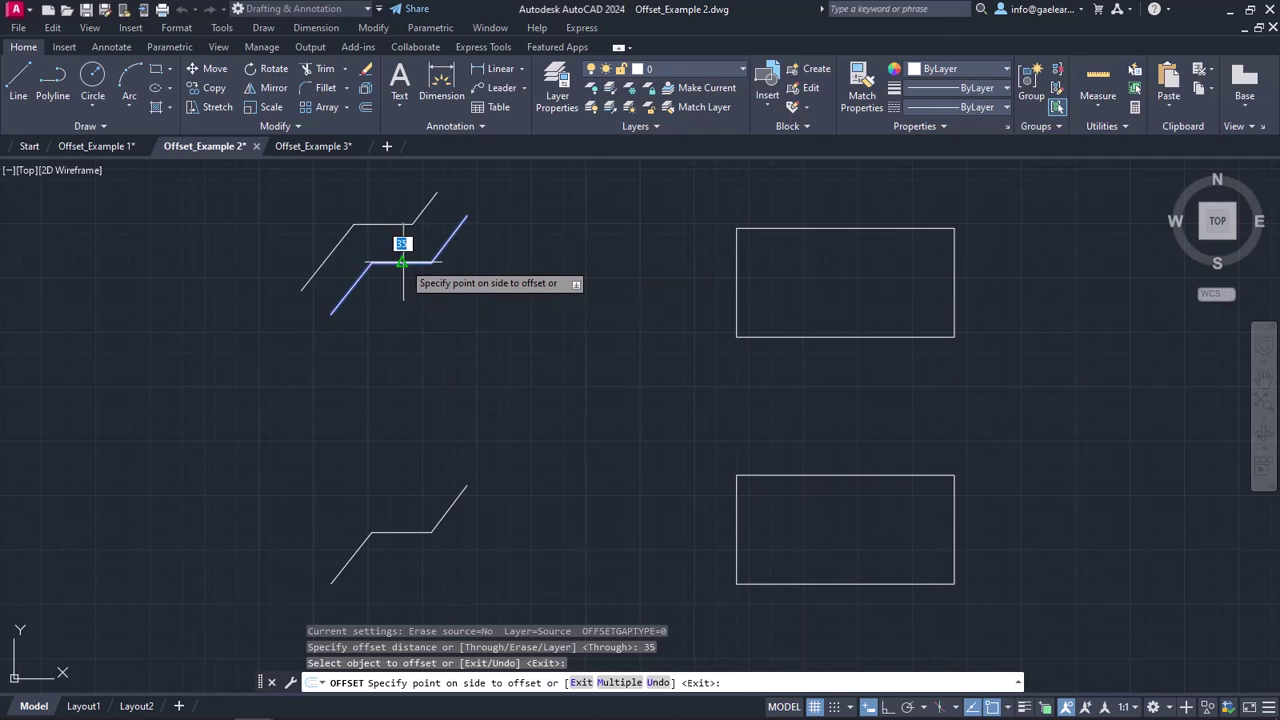
left_click(363, 201)
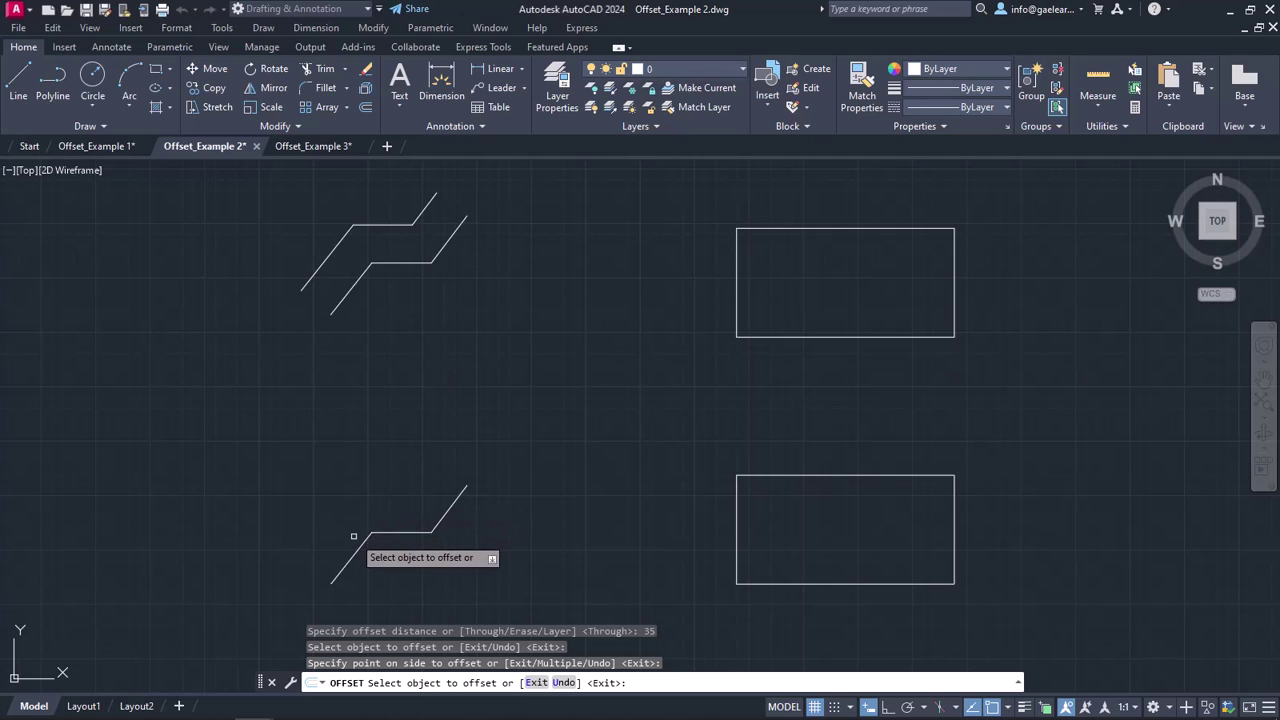
Offset the lower zigzag's left diagonal, horizontal and lower diagonal lines upward, one at a time
left_click(362, 547)
left_click(338, 518)
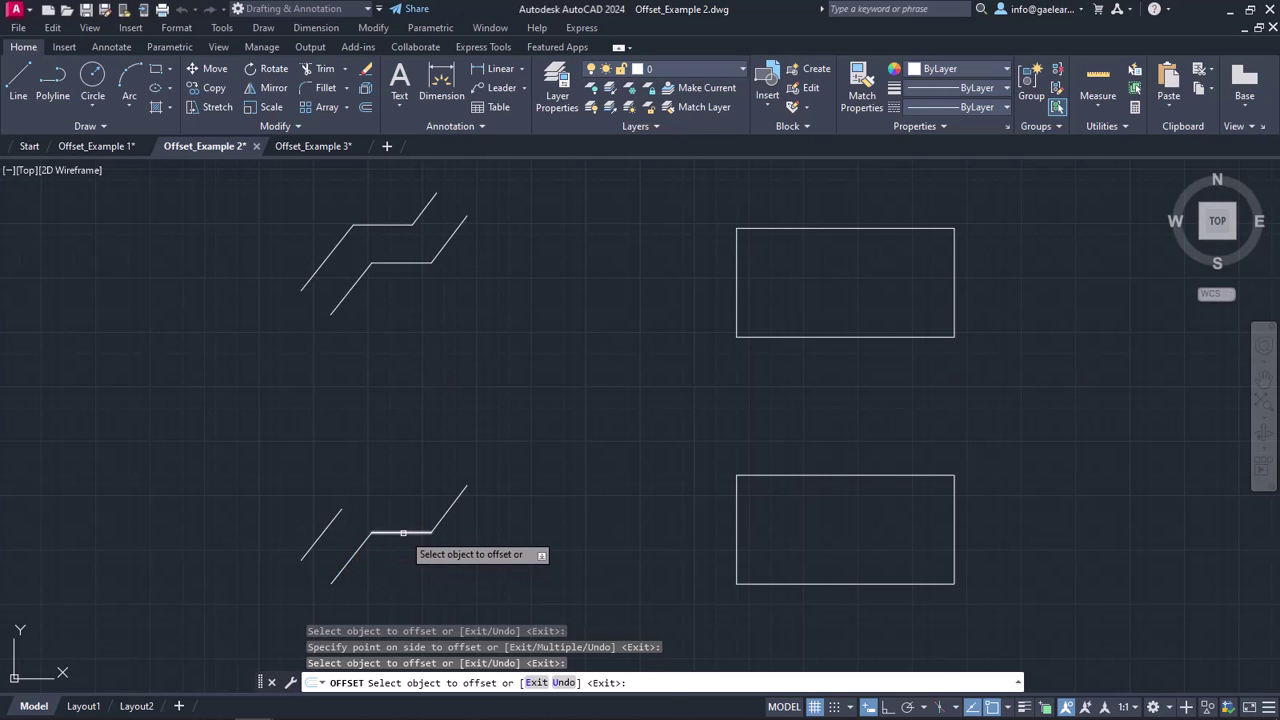
left_click(403, 533)
left_click(401, 482)
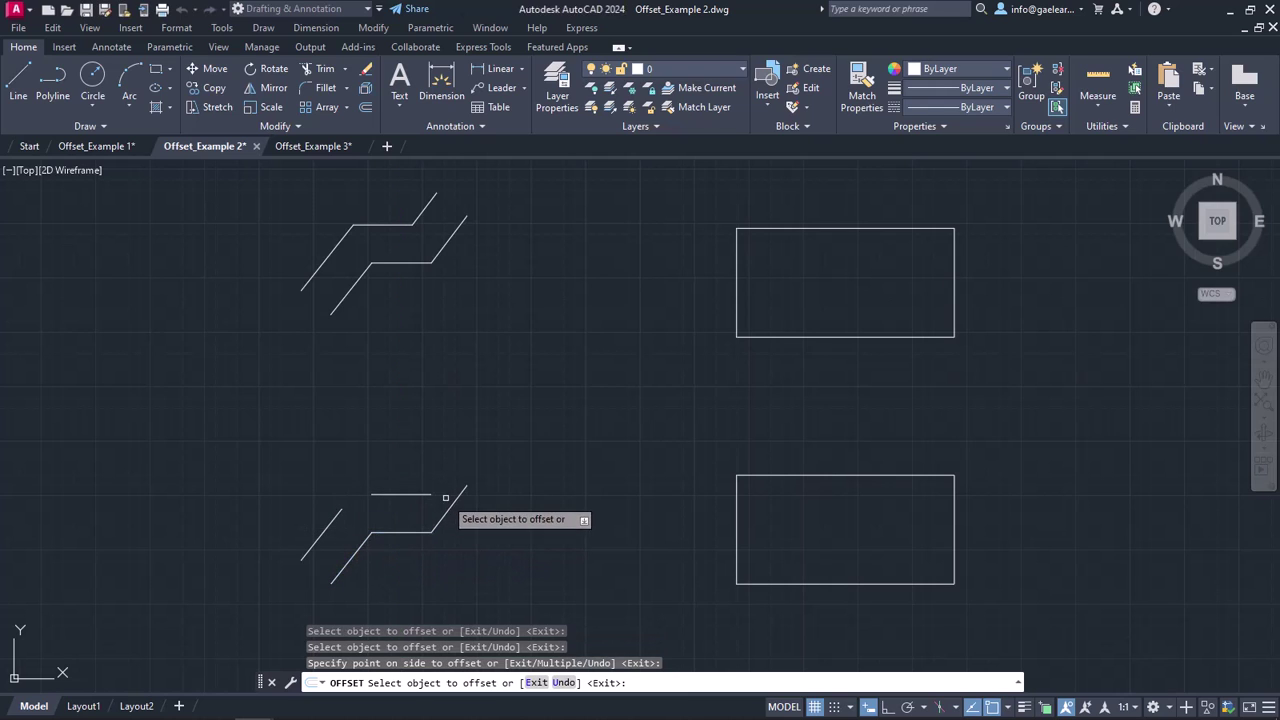
left_click(452, 507)
left_click(427, 476)
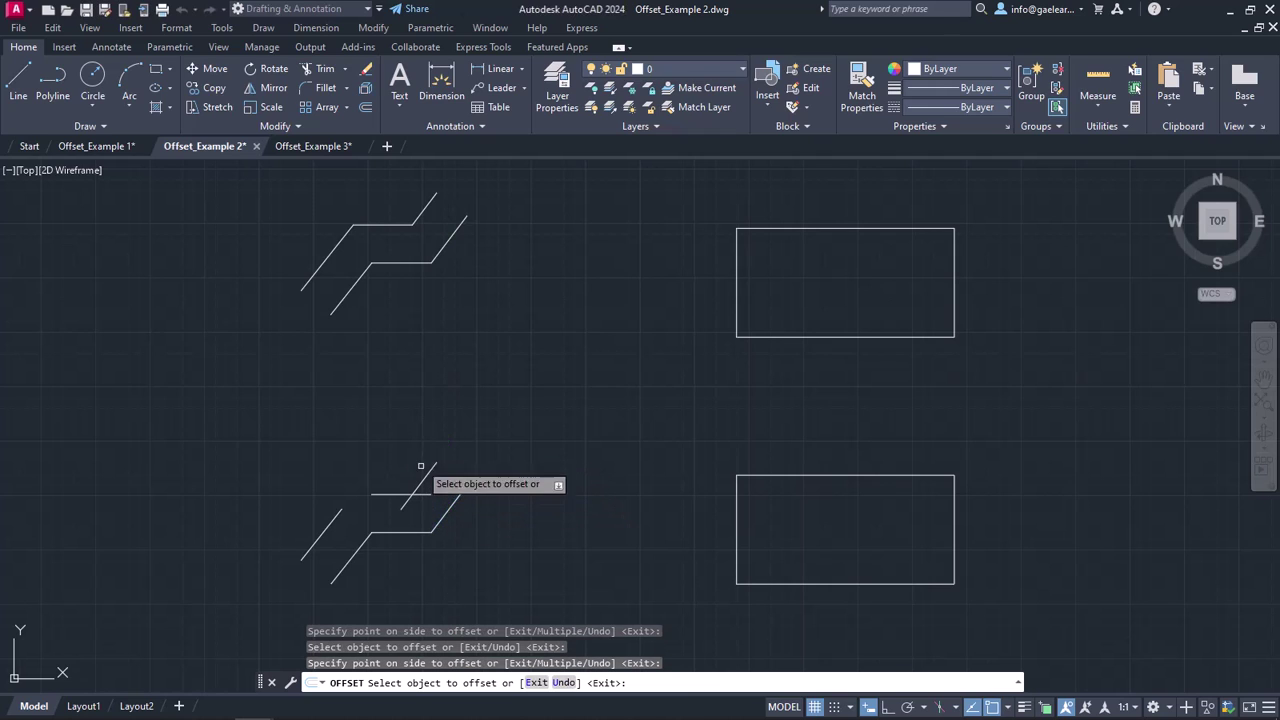
Offset the upper rectangle inward as one shape, and each of the lower rectangle's four edges inward separately
left_click(737, 326)
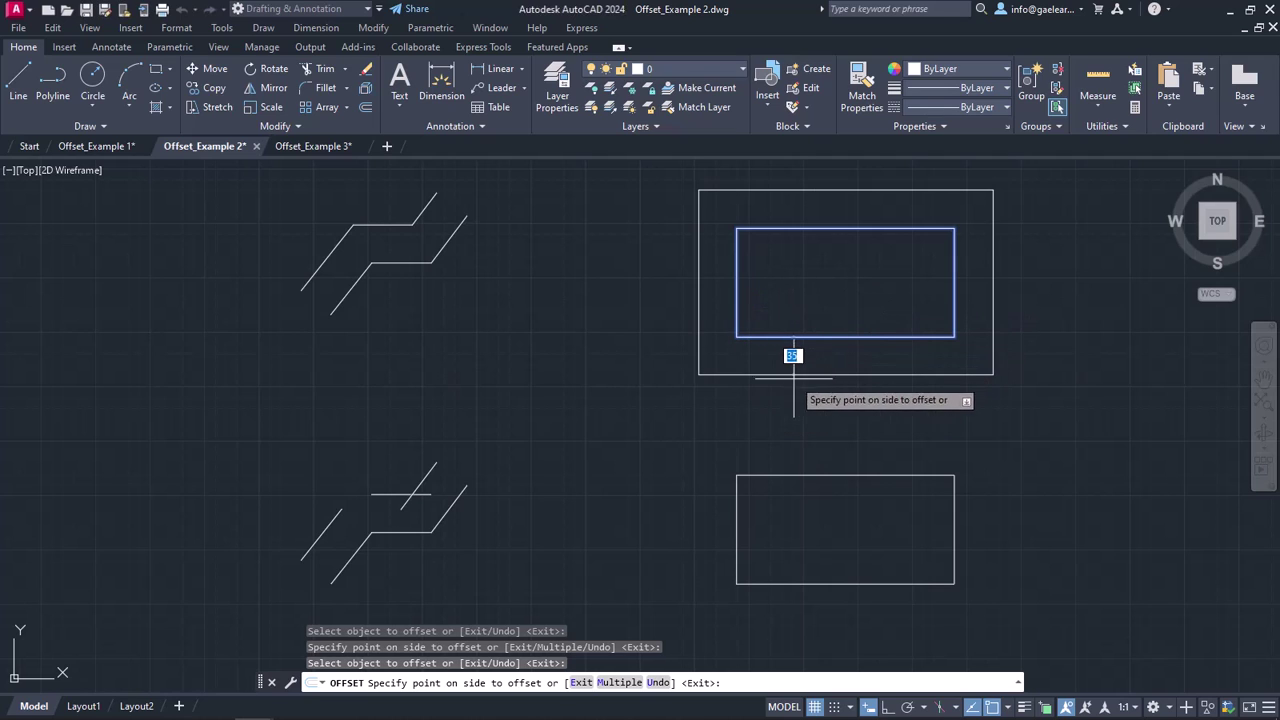
left_click(832, 292)
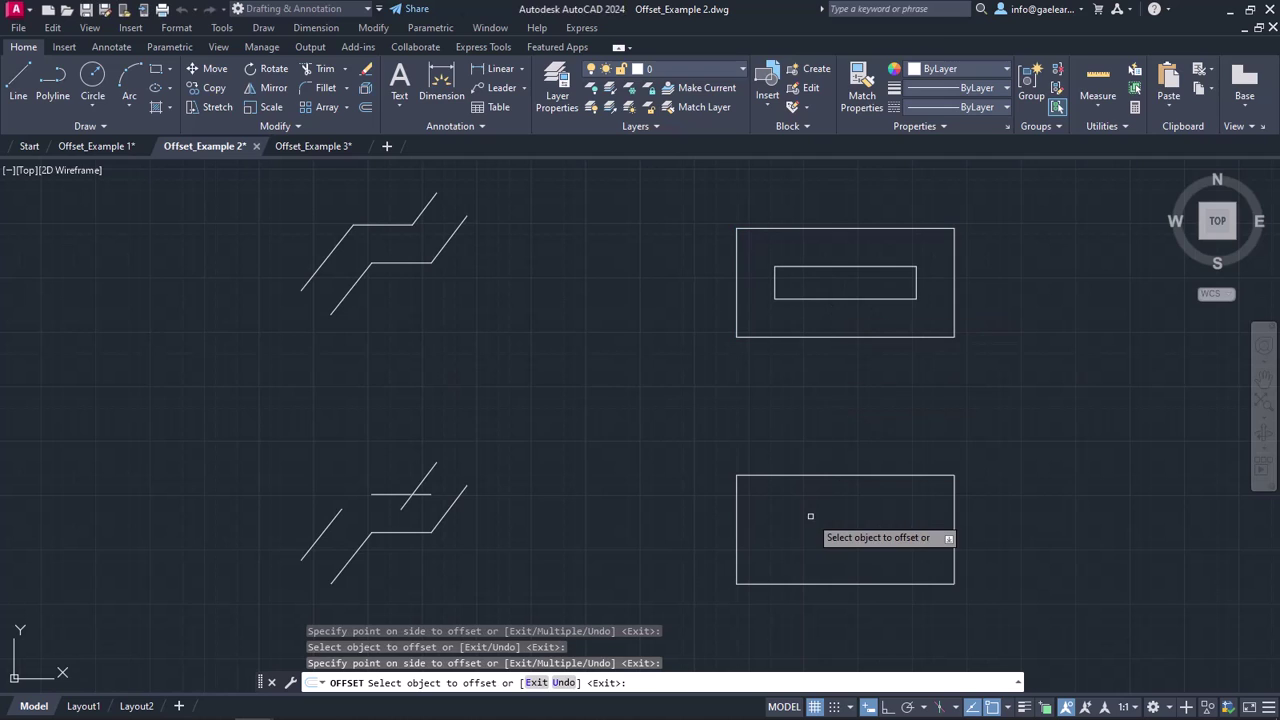
left_click(737, 517)
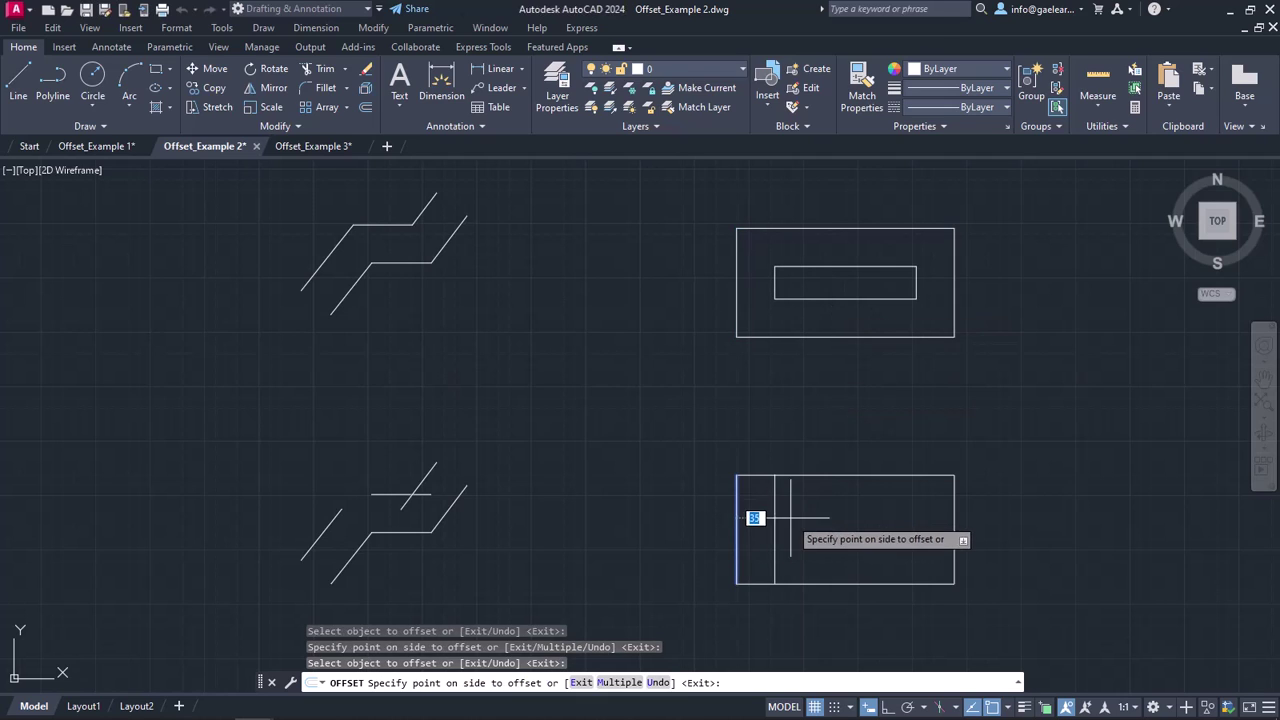
left_click(790, 517)
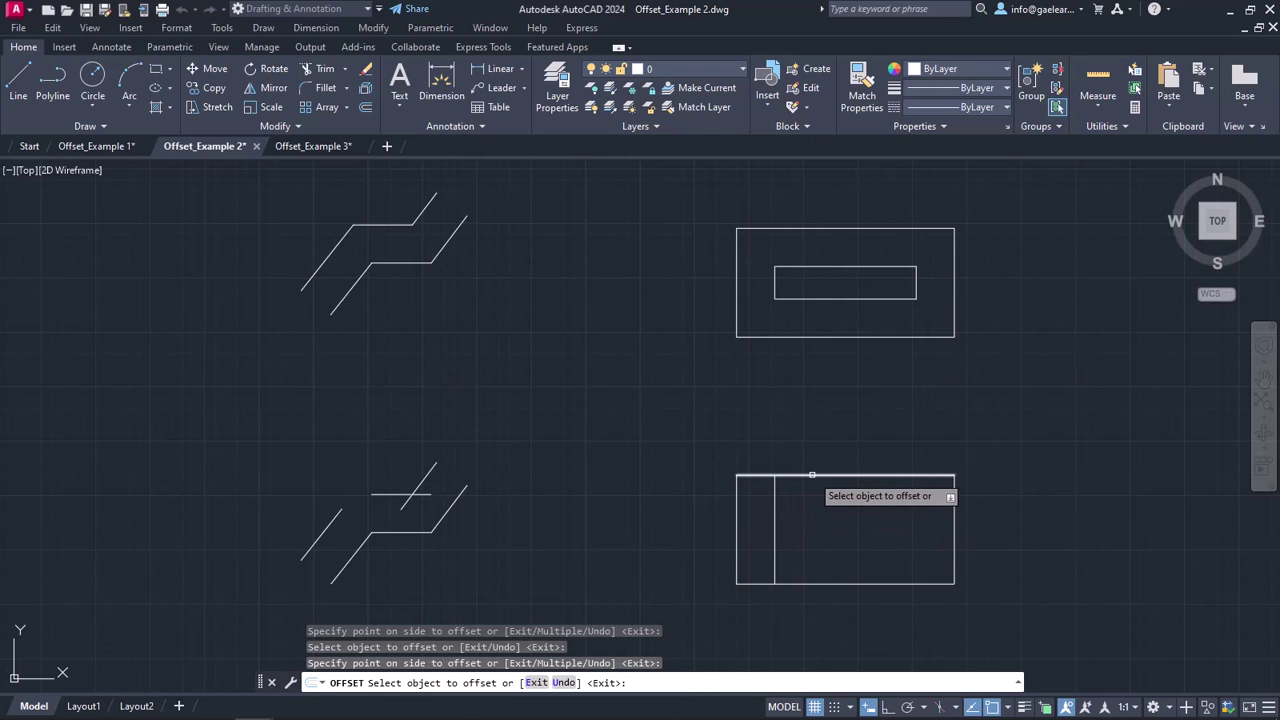
left_click(812, 475)
left_click(880, 525)
left_click(954, 524)
left_click(883, 525)
left_click(828, 583)
left_click(832, 555)
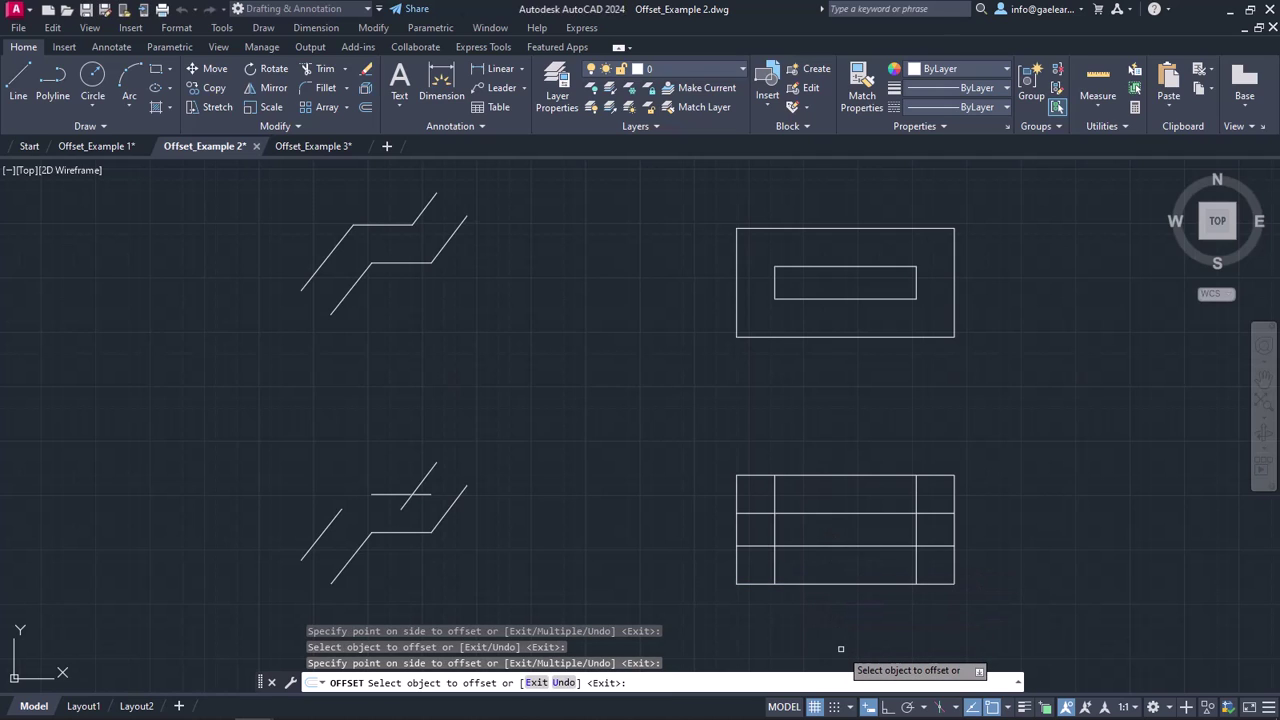
key("Escape")
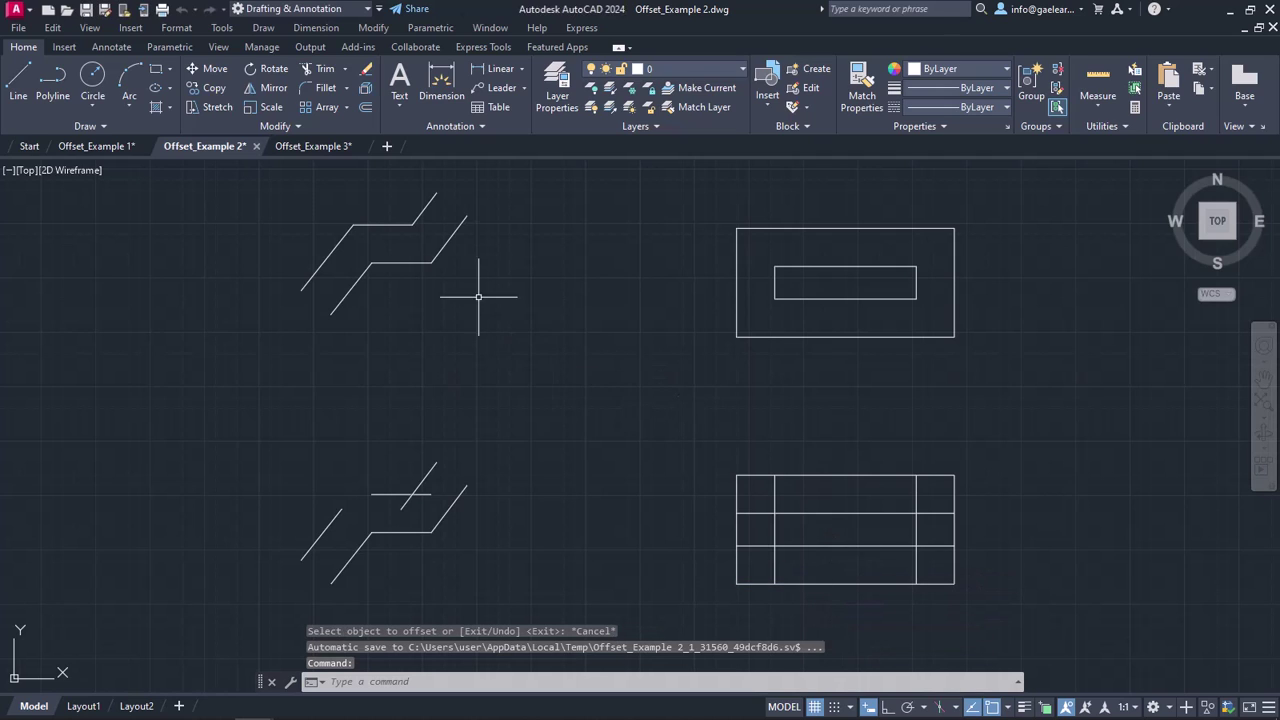
Switch to the Offset_Example 3 pipe-elbow drawing and start Offset
left_click(320, 146)
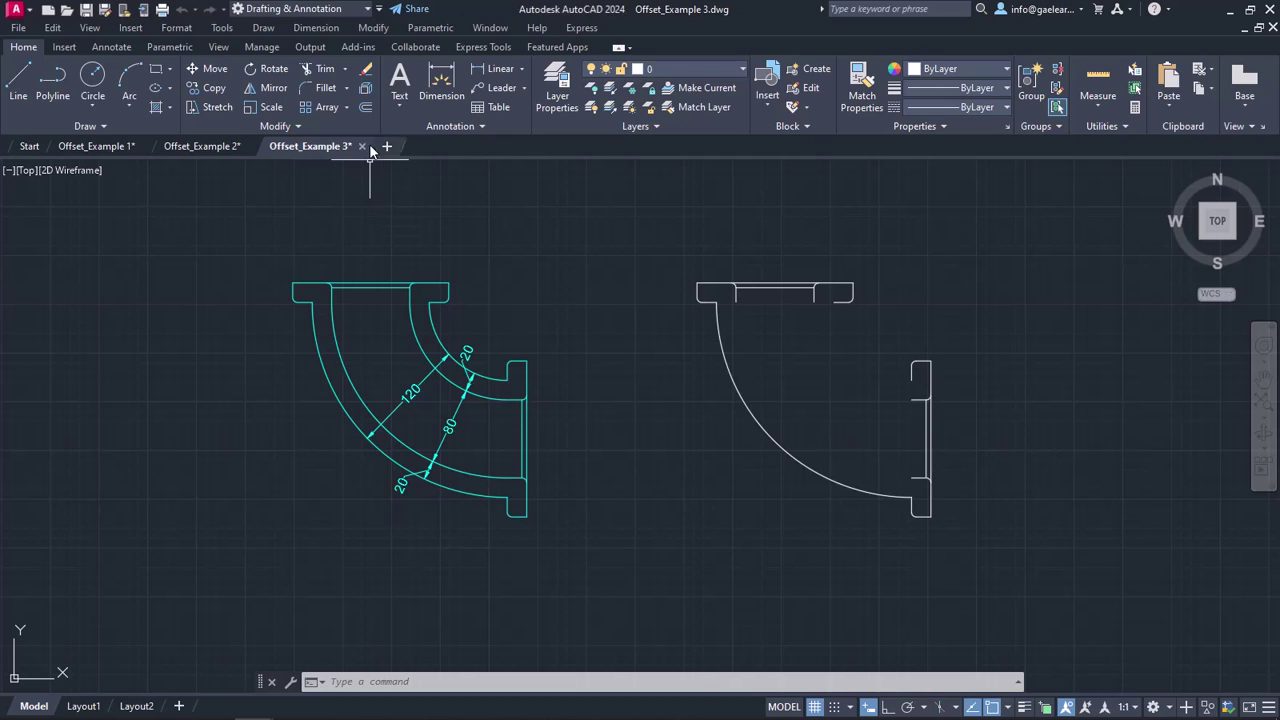
left_click(366, 108)
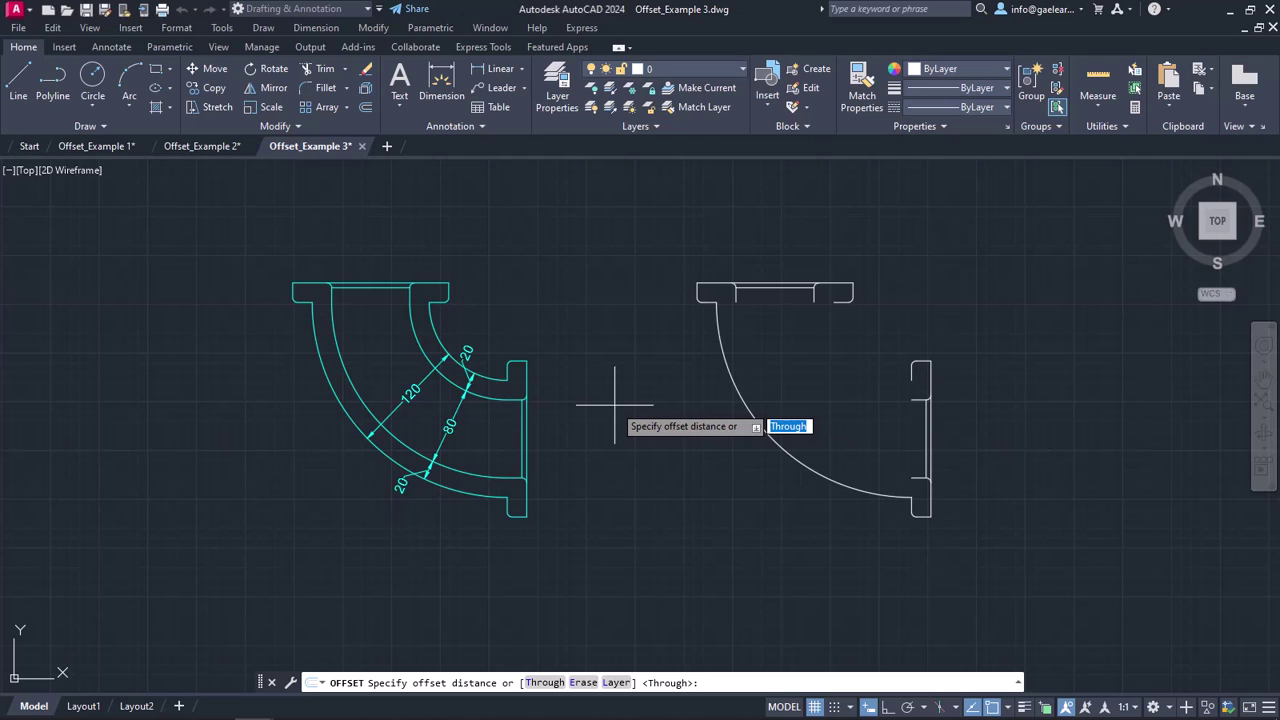
Offset the right elbow's outer arc 20 units inward
type("20")
key("Return")
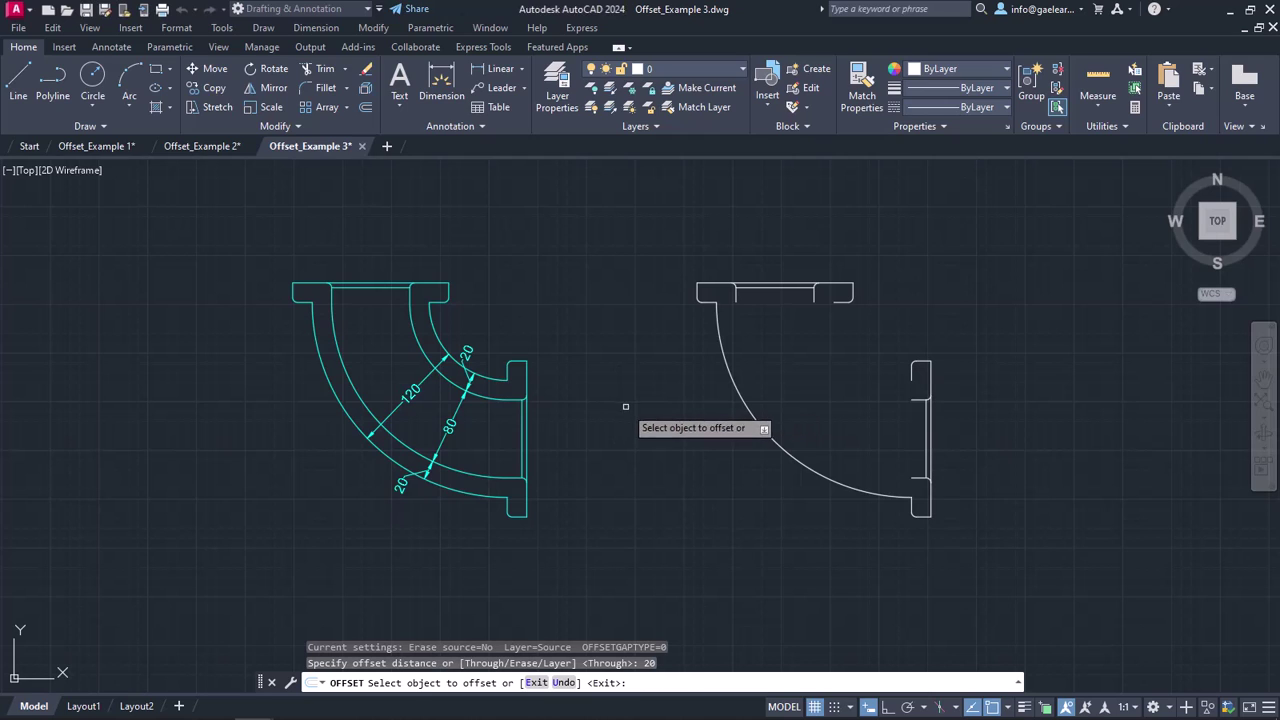
left_click(753, 412)
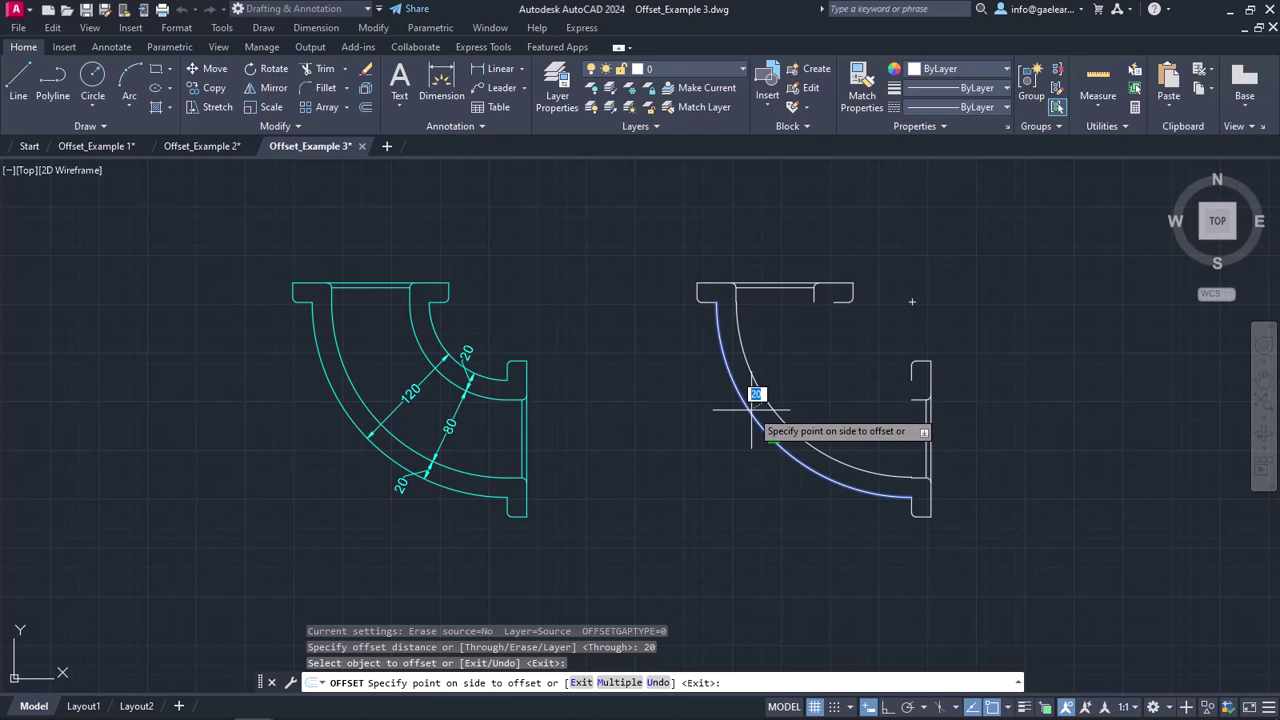
left_click(880, 357)
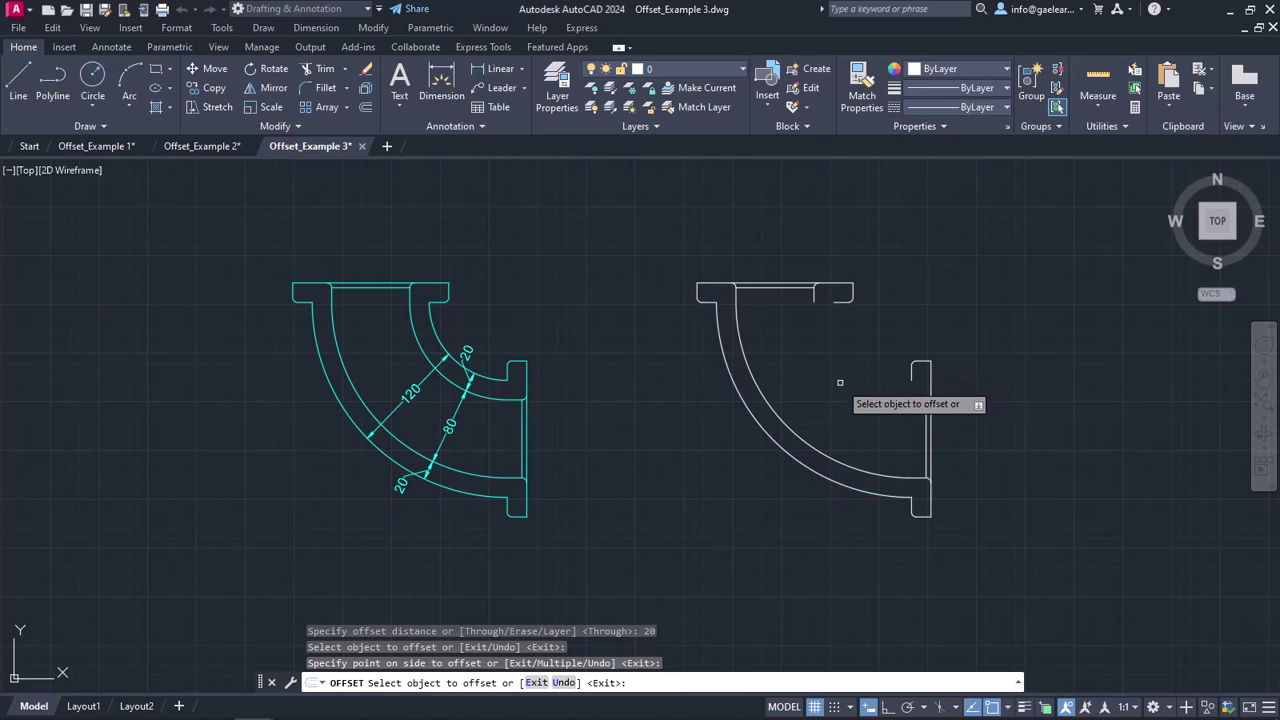
Add arcs 100 and 120 units inside the outer arc to complete the pipe walls
left_click(774, 440)
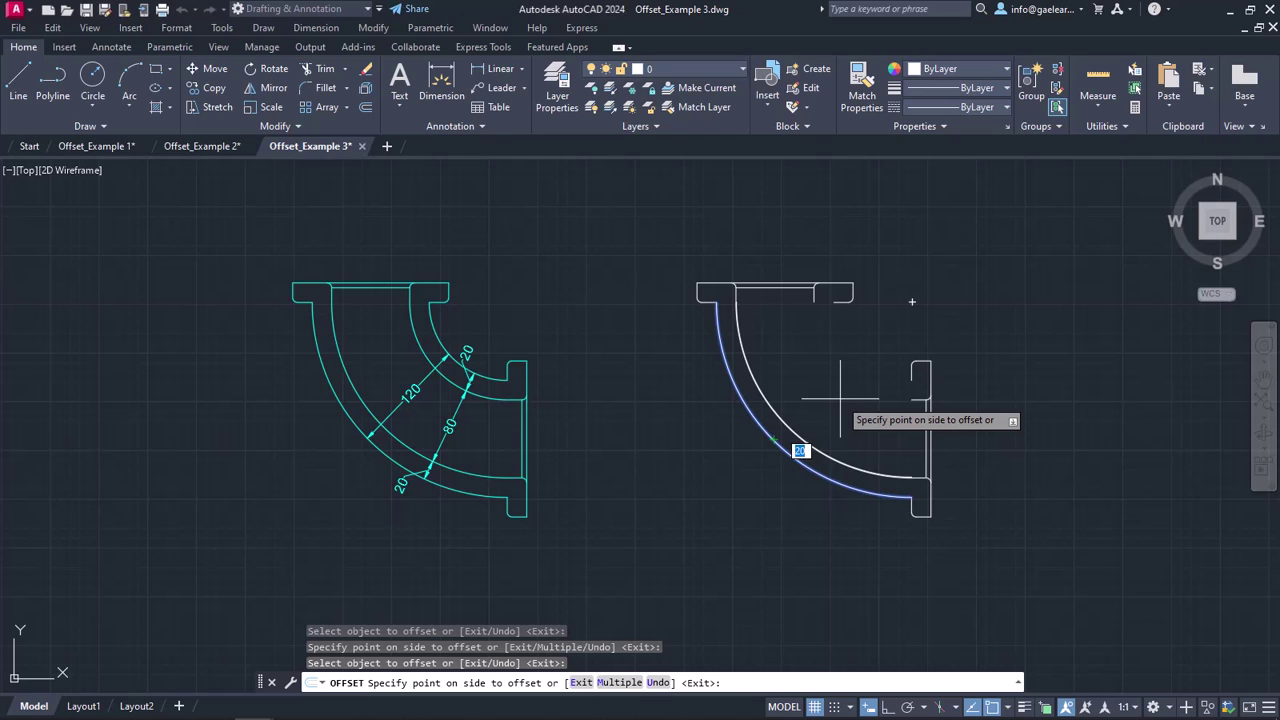
type("100")
key("Return")
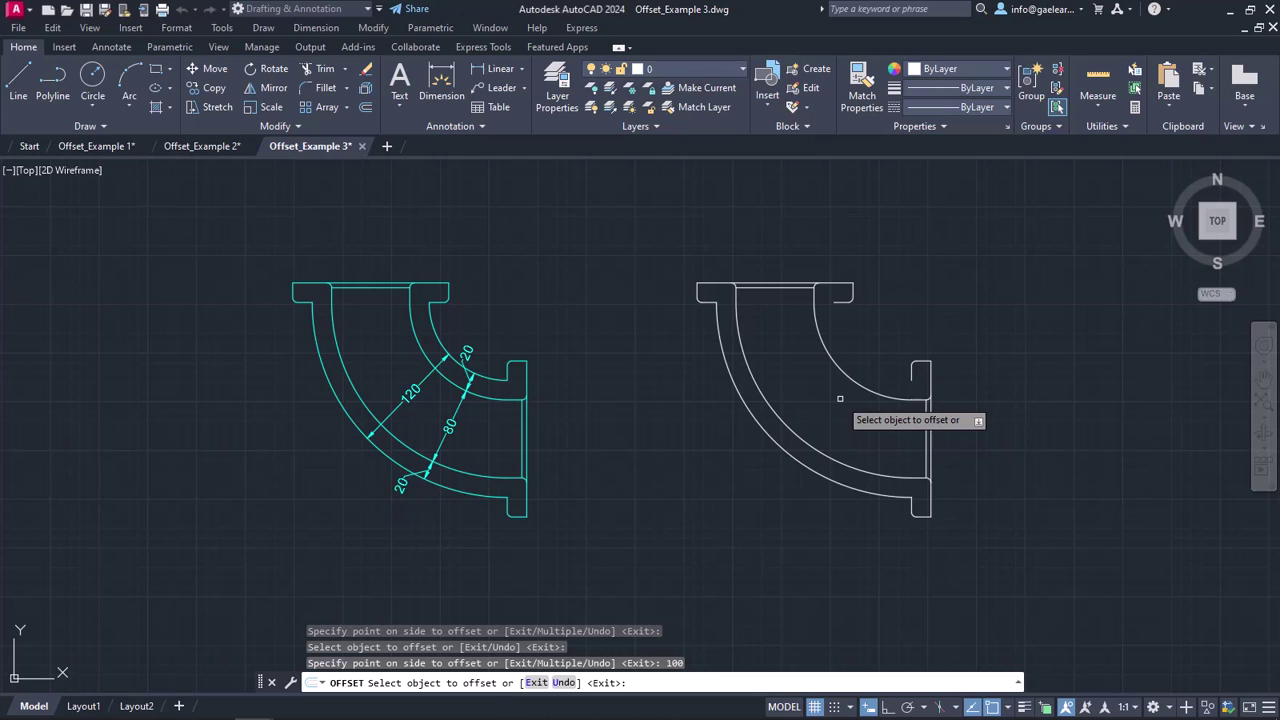
left_click(772, 438)
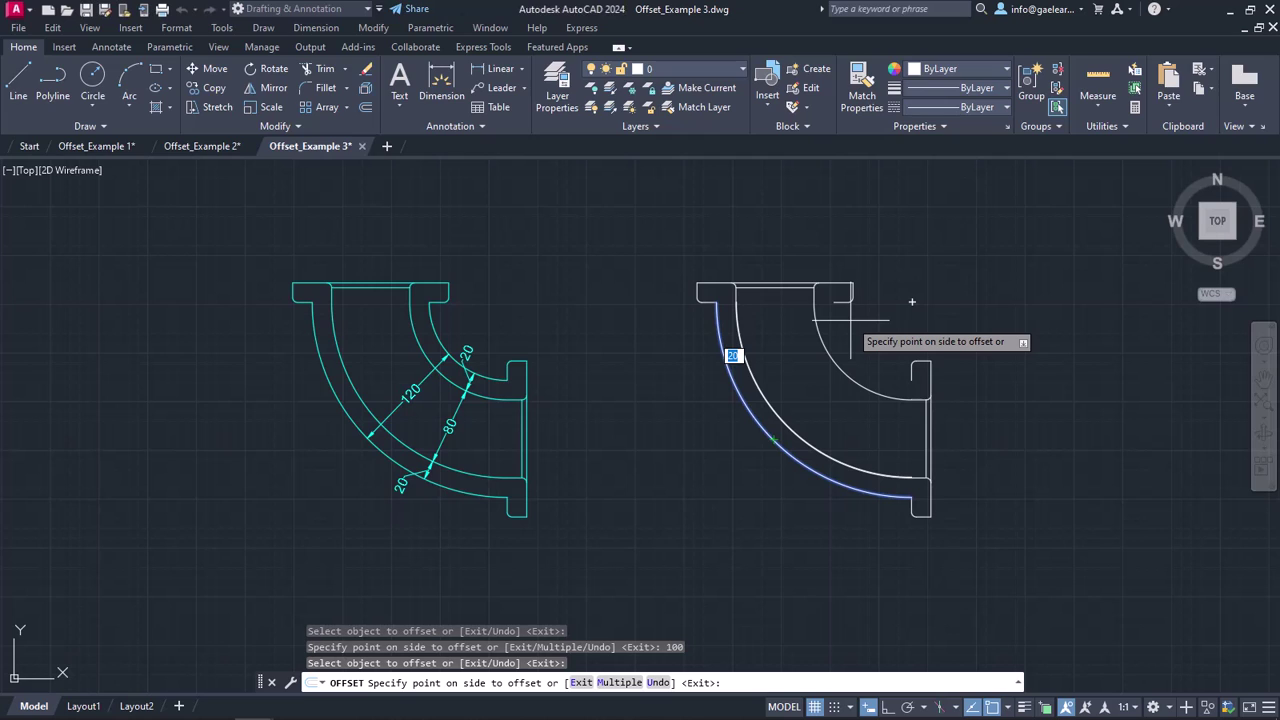
type("120")
key("Return")
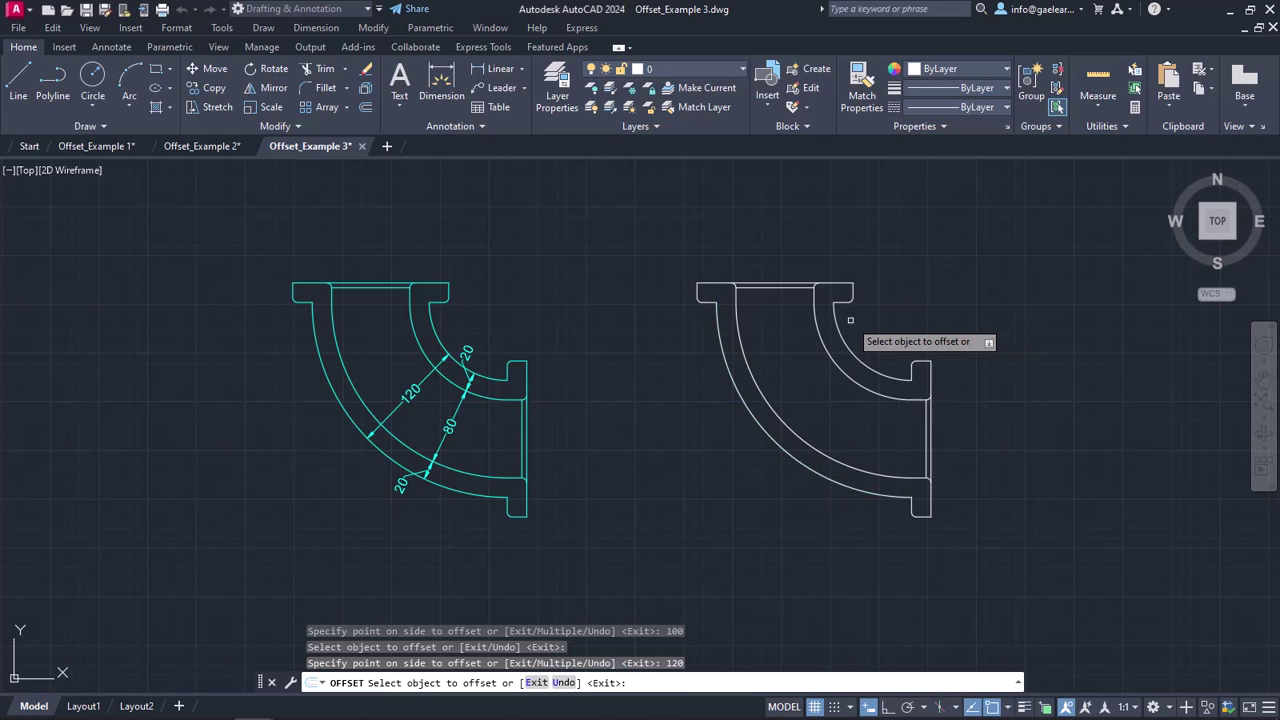
key("Return")
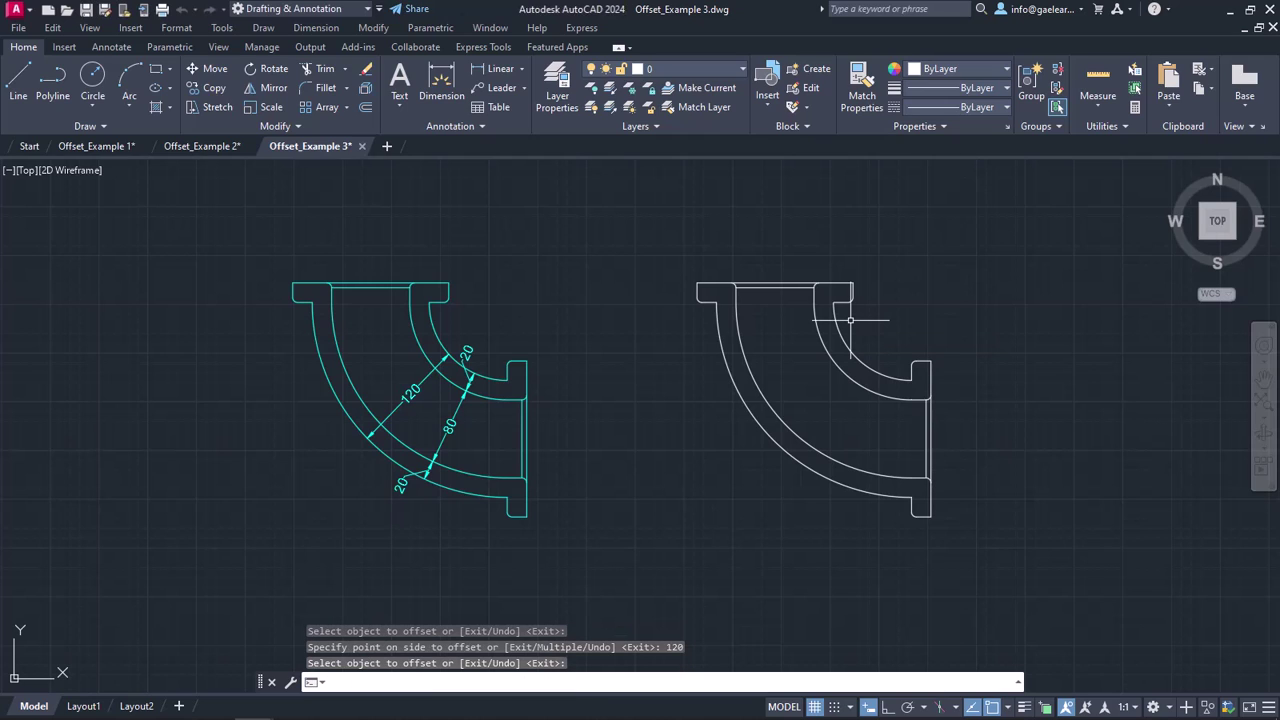